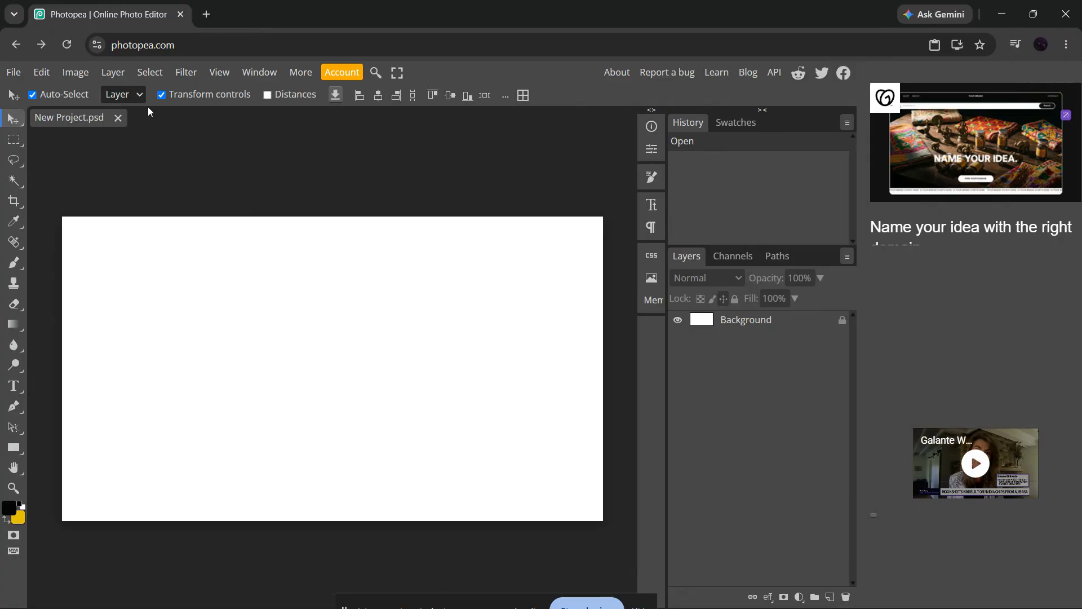
Step: Save the blank project as a PSD file named New Project.psd in the Music folder
click(12, 78)
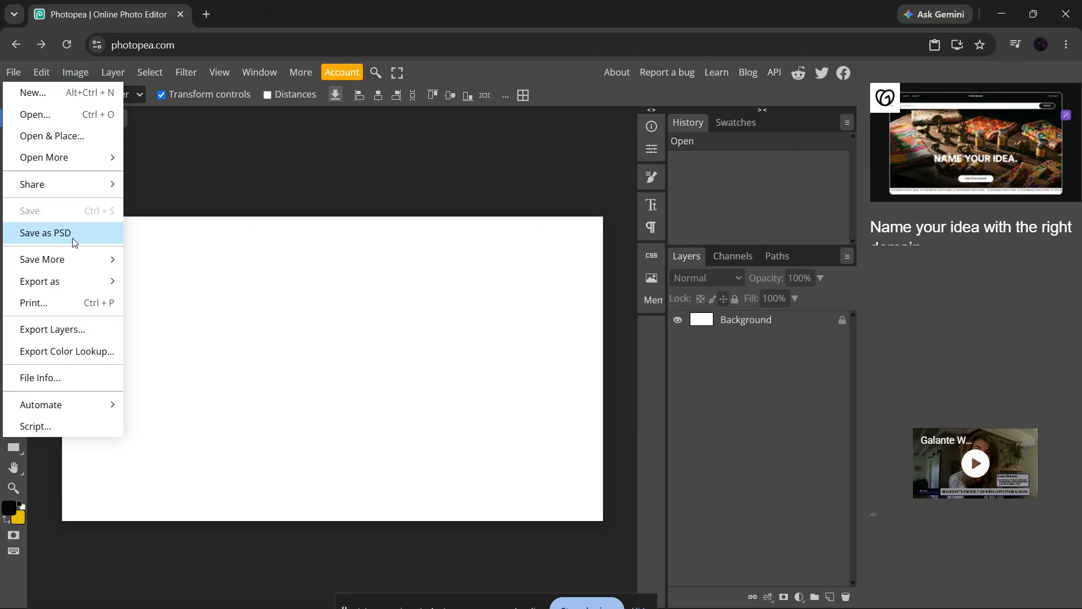
click(54, 241)
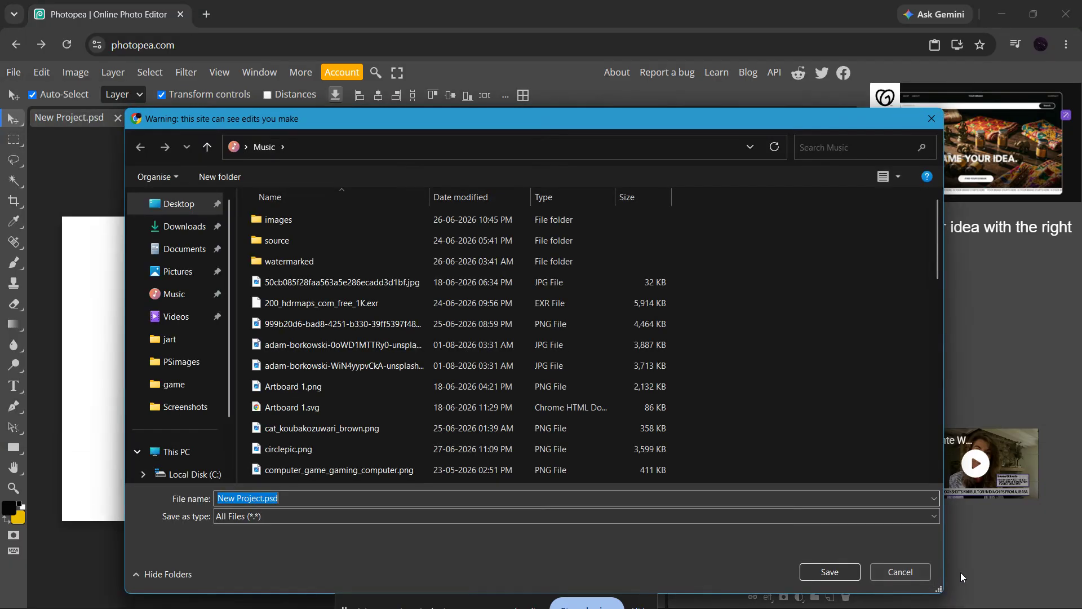
click(827, 575)
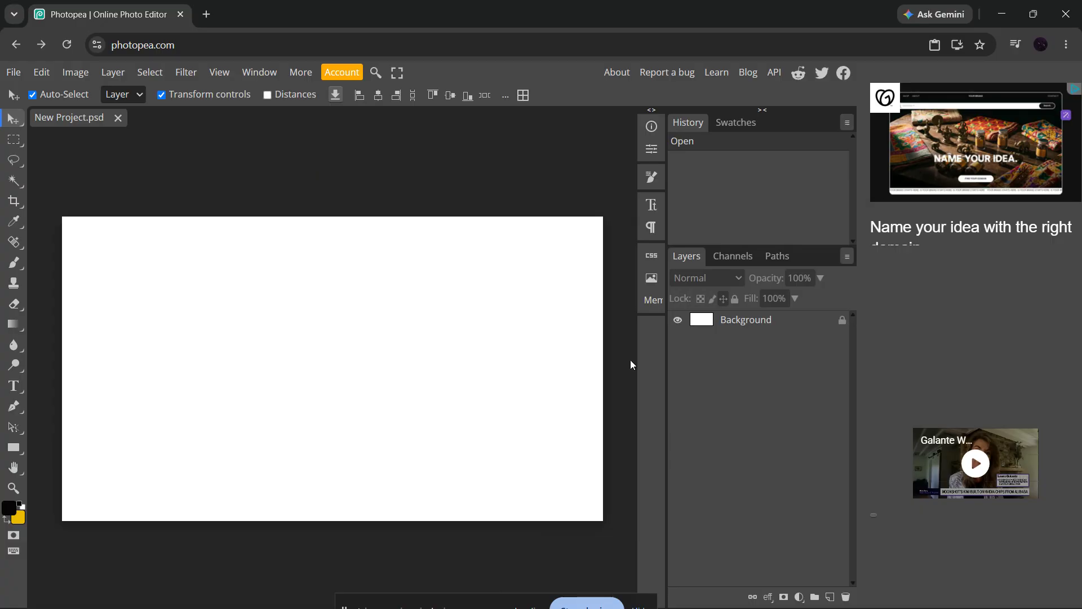
click(14, 72)
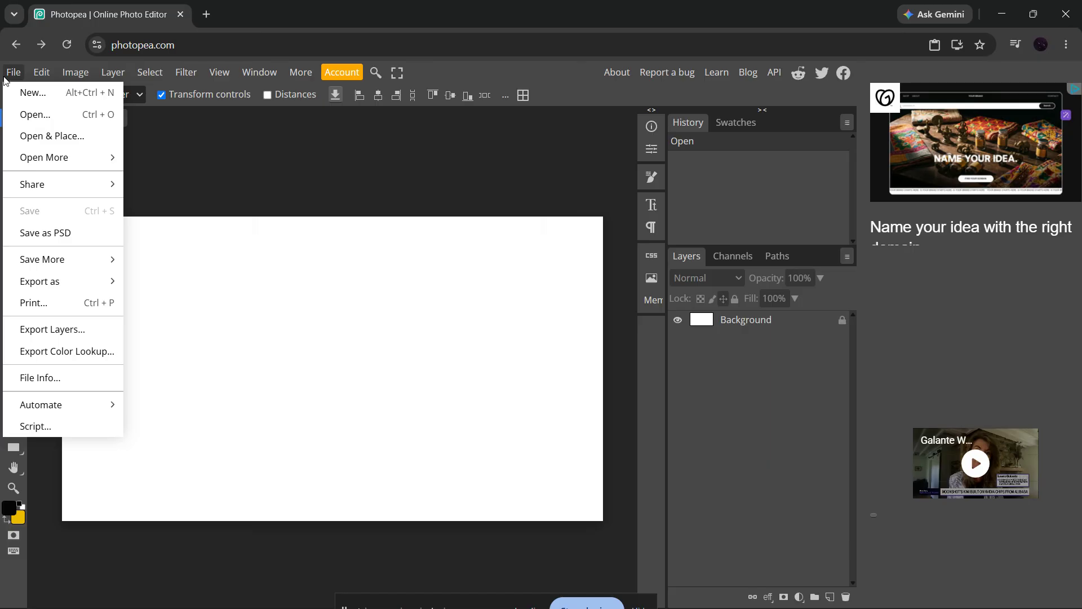
click(20, 115)
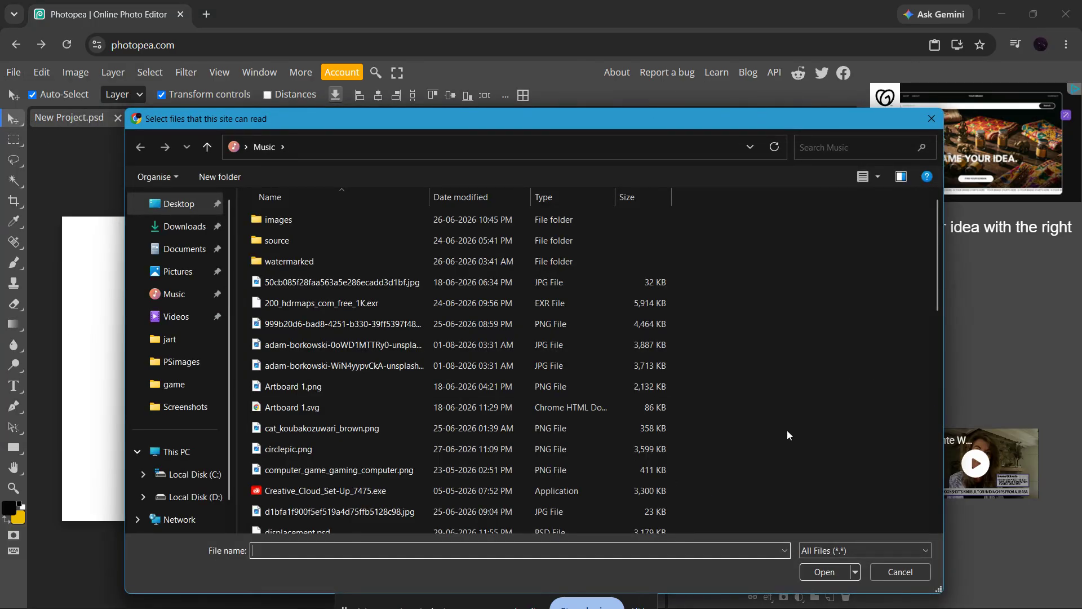
key(Escape)
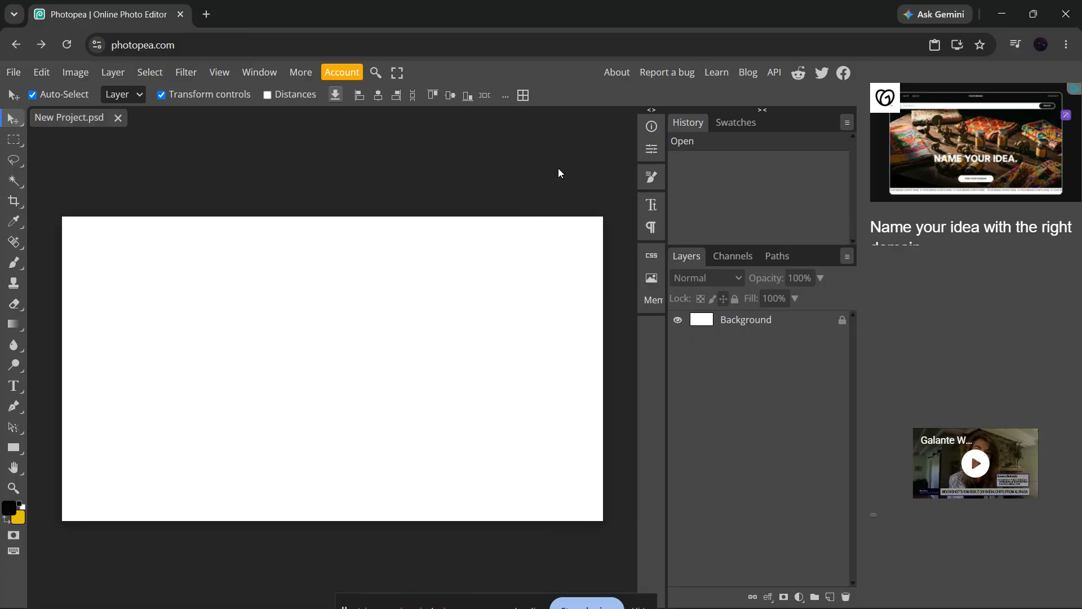
Step: Reload the editor page and open spinstar.psd from the Music folder
key(ctrl+r)
key(F5)
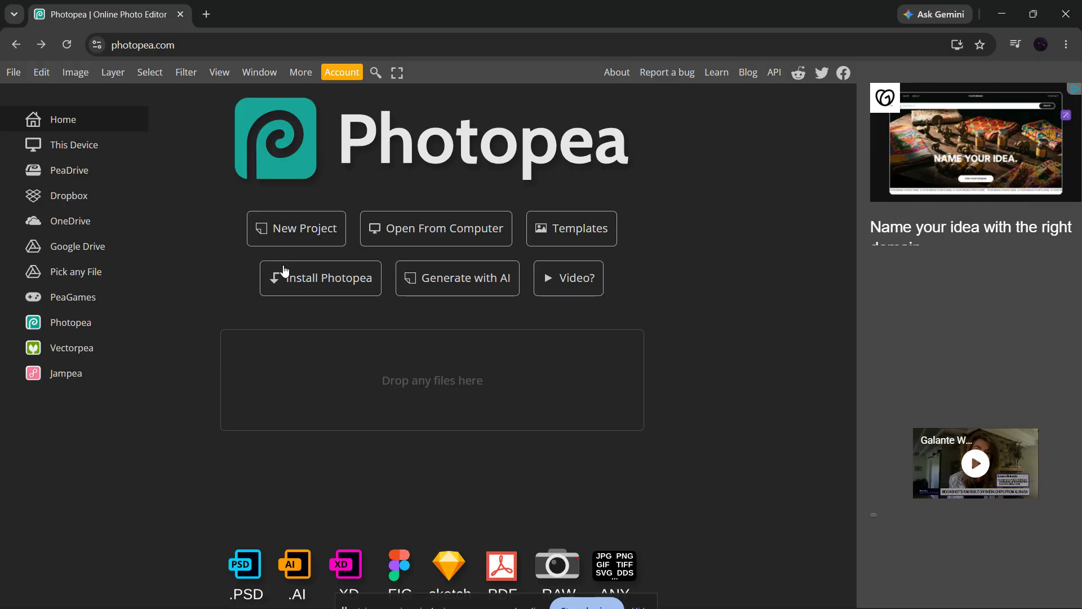
click(19, 74)
click(20, 119)
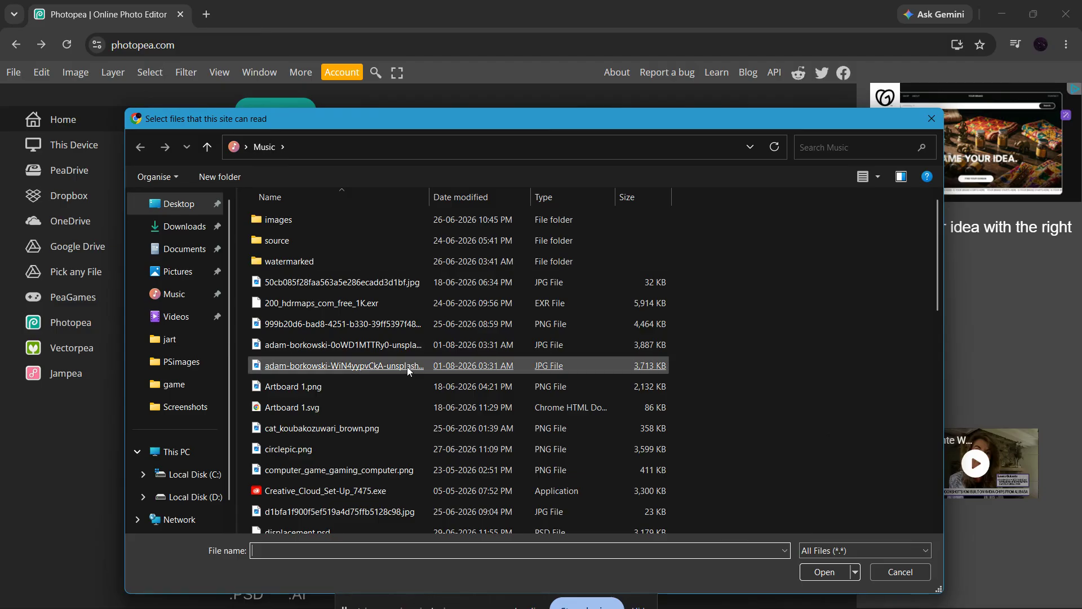
scroll(576, 458, down, 6)
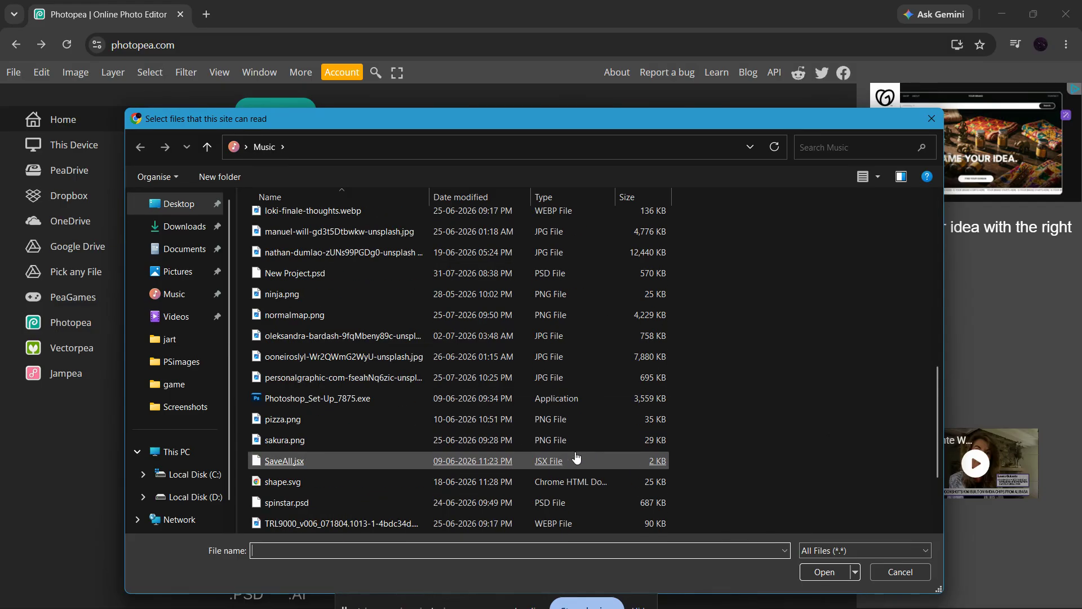
double_click(575, 501)
click(539, 456)
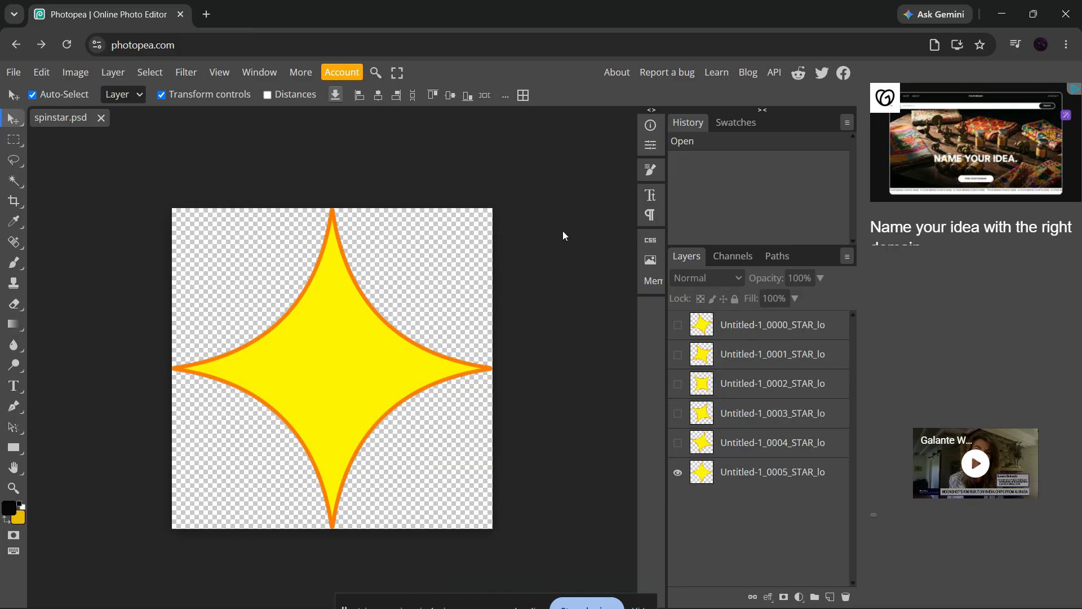
Step: Log out of the account, log back in with Google, and close the account window
click(349, 75)
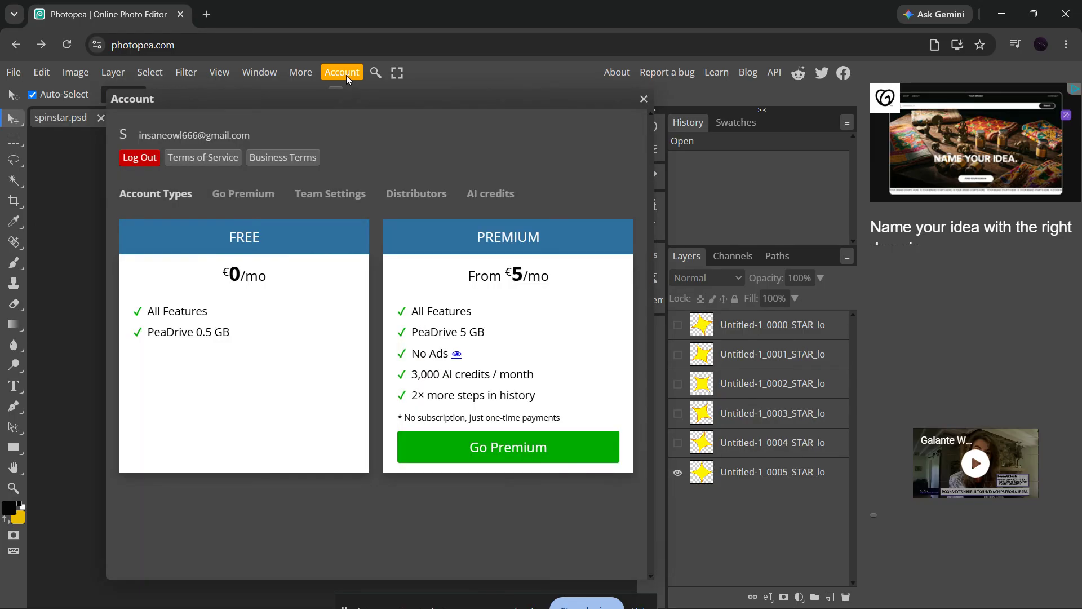
click(139, 158)
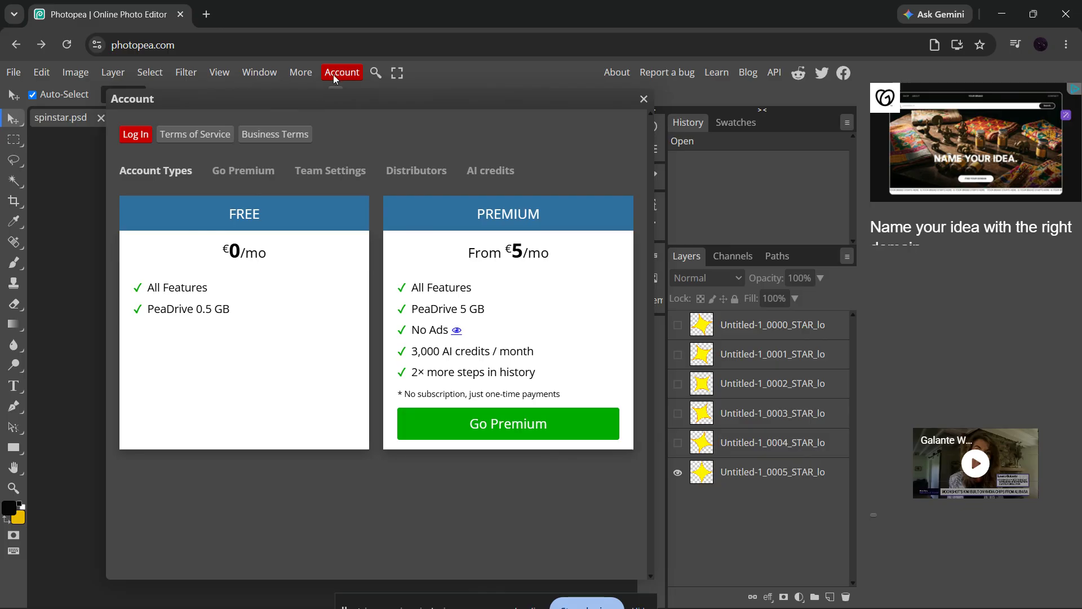
click(138, 135)
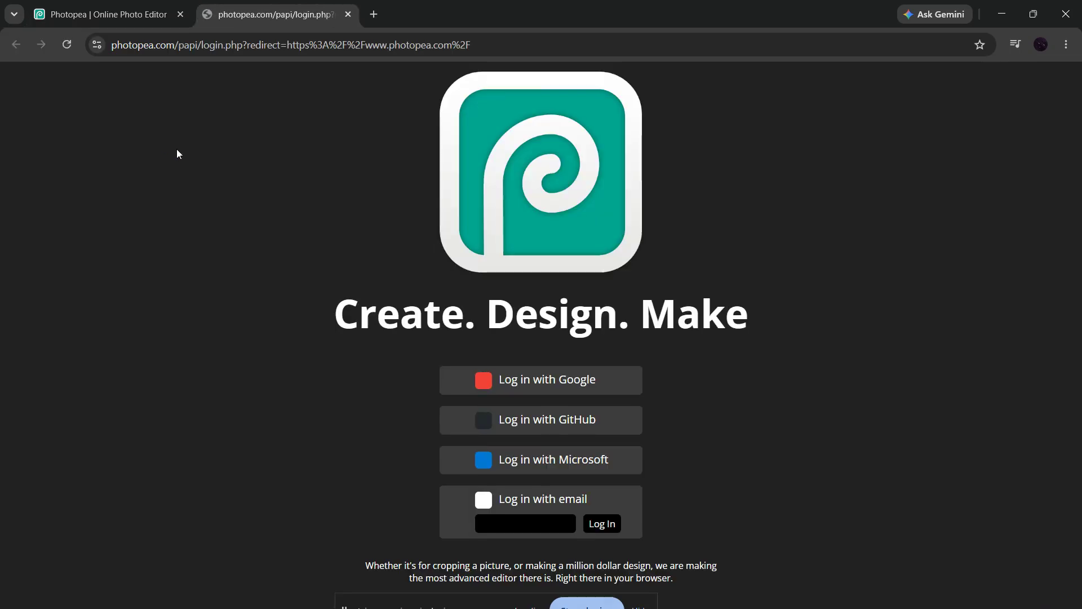
click(527, 380)
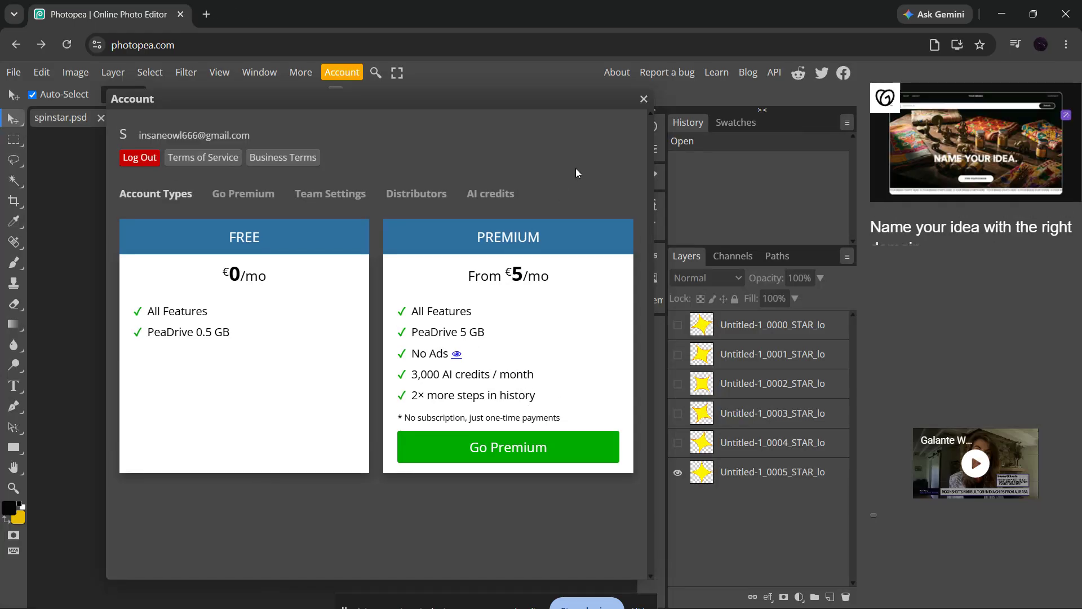
click(643, 100)
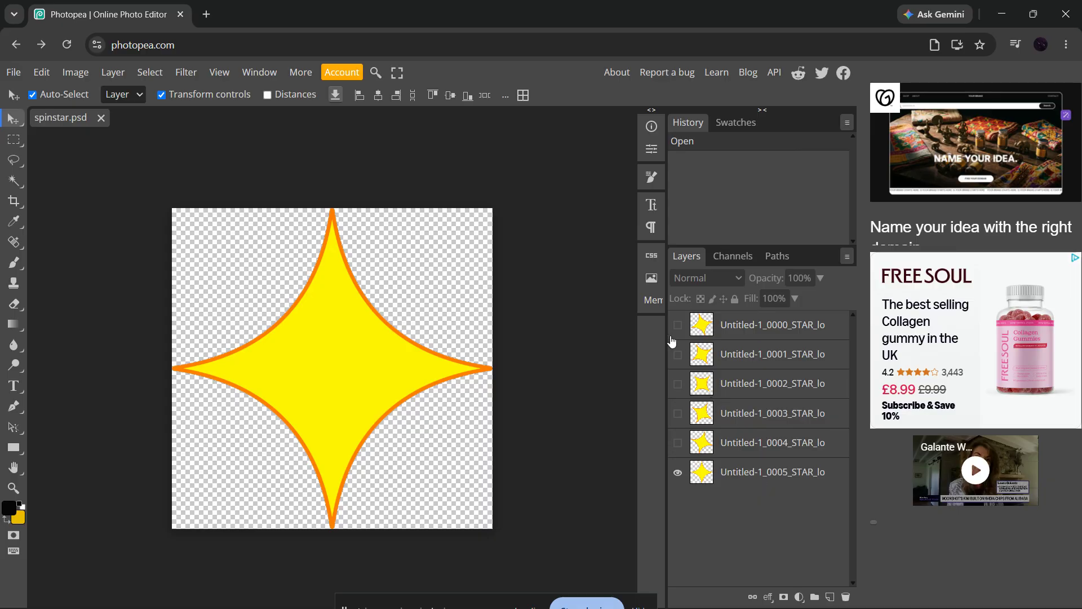
click(260, 76)
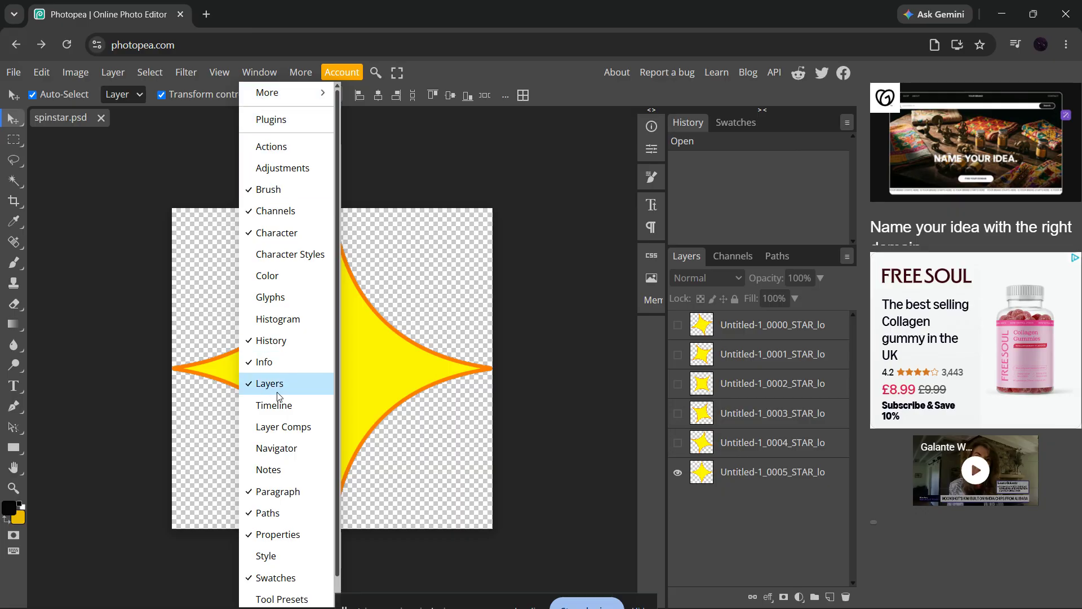
click(732, 502)
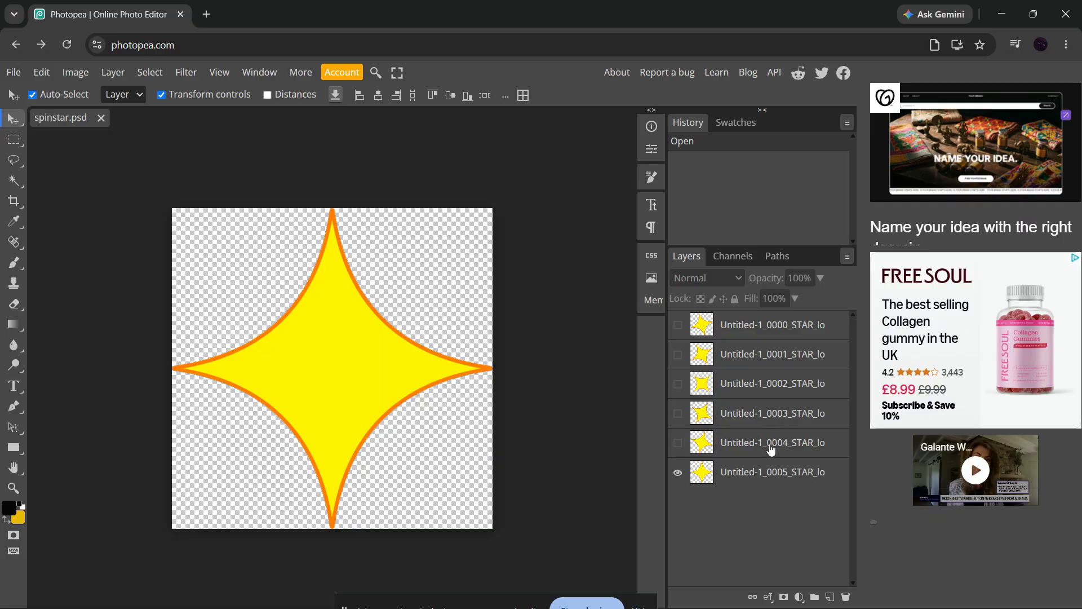
Step: Duplicate the visible star layer Untitled-1_0005_STAR_lo
click(754, 483)
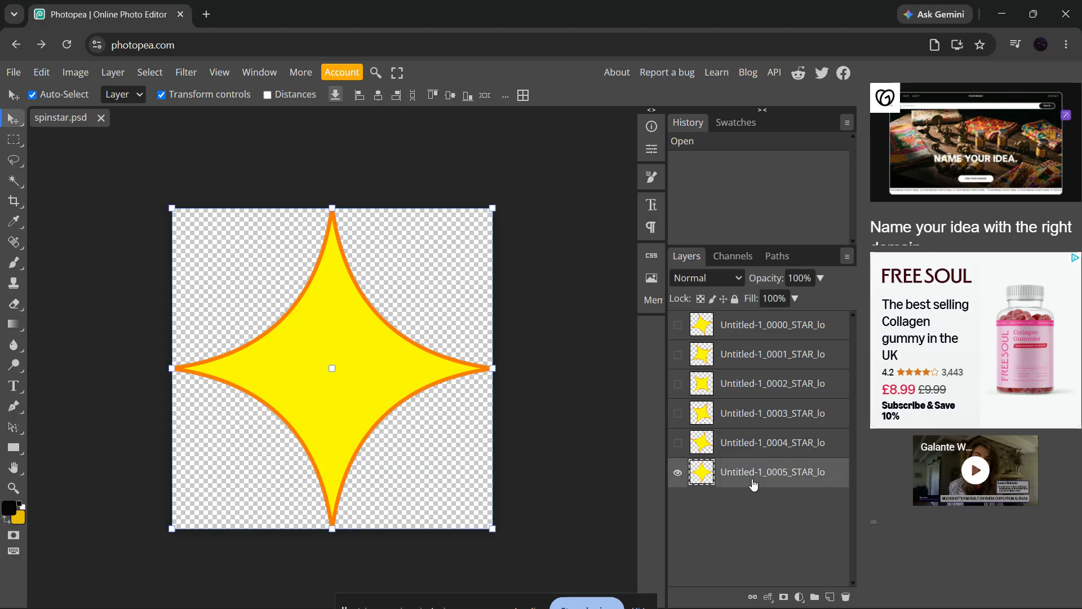
right_click(754, 483)
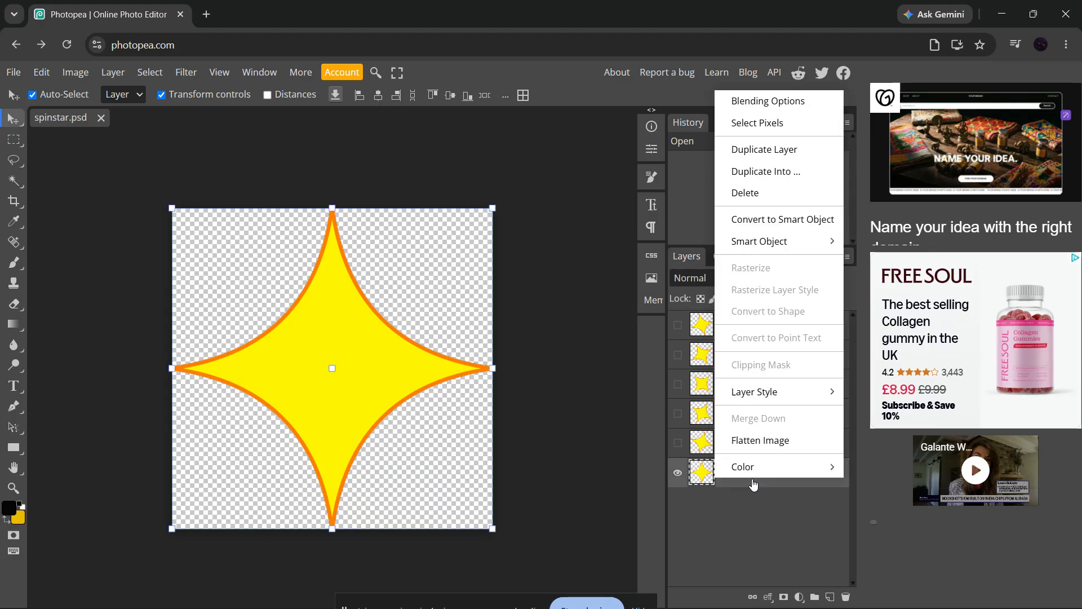
click(788, 151)
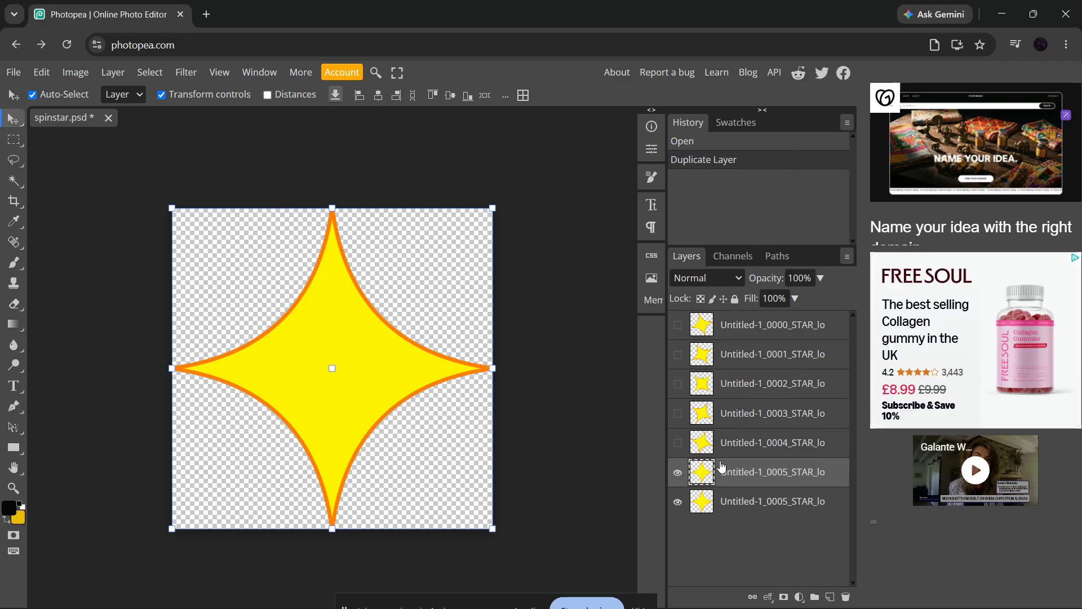
Step: Undo the duplication of the star layer
right_click(771, 475)
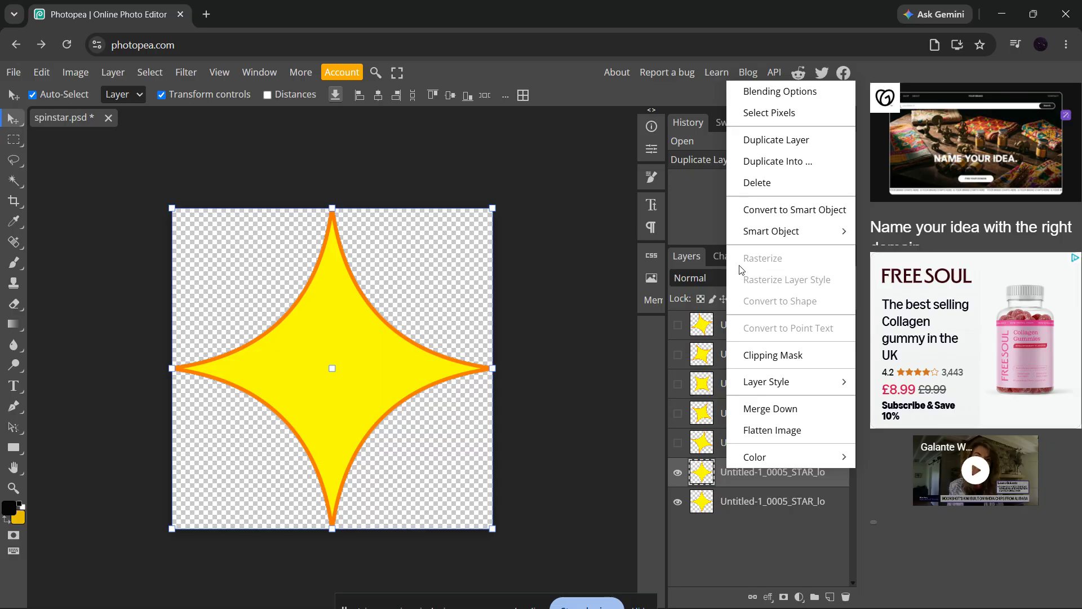
click(756, 505)
click(757, 503)
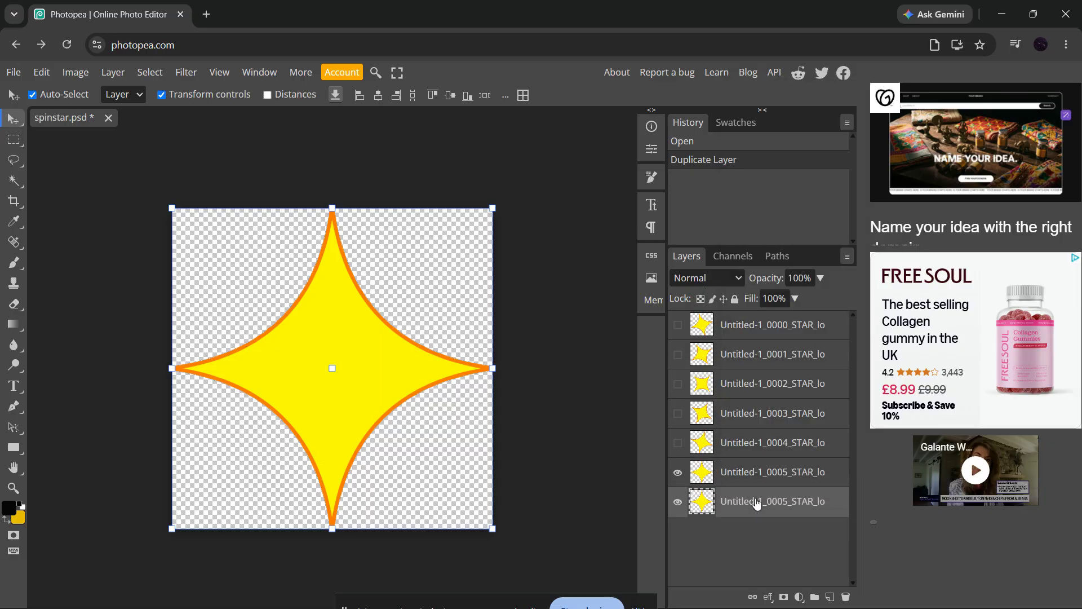
key(ctrl+z)
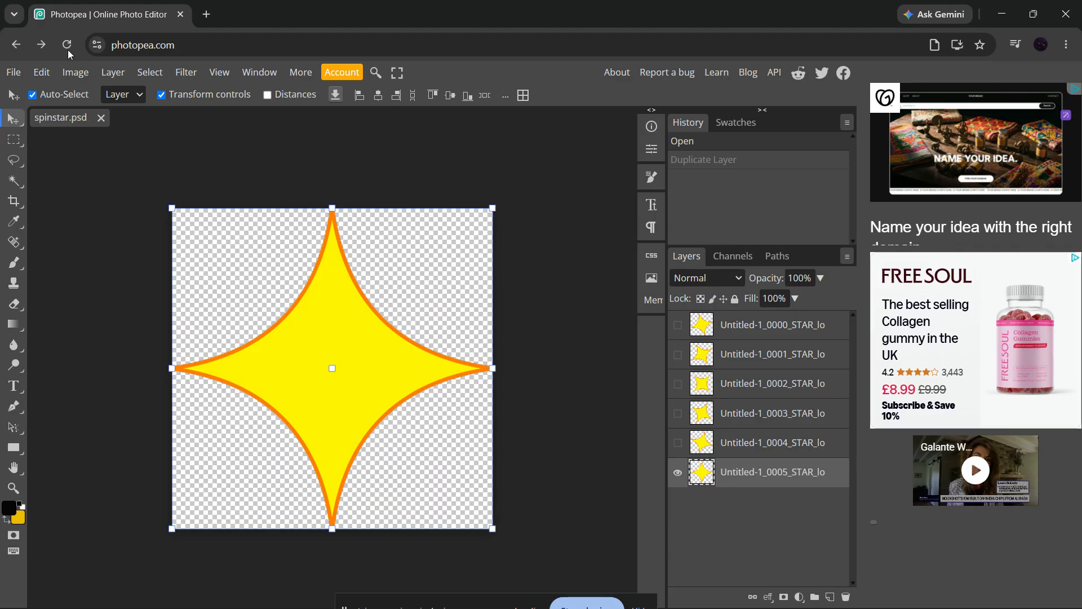
Step: Export the star image as a PNG named spinstar at 853 × 853 px and 100% quality
click(17, 70)
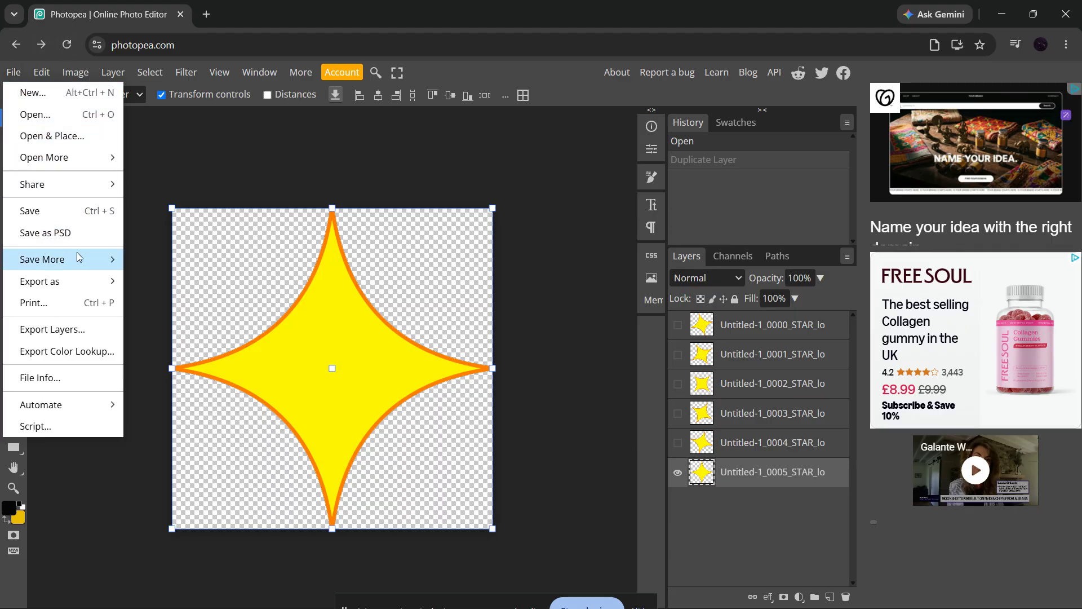
mouse_move(82, 283)
click(166, 280)
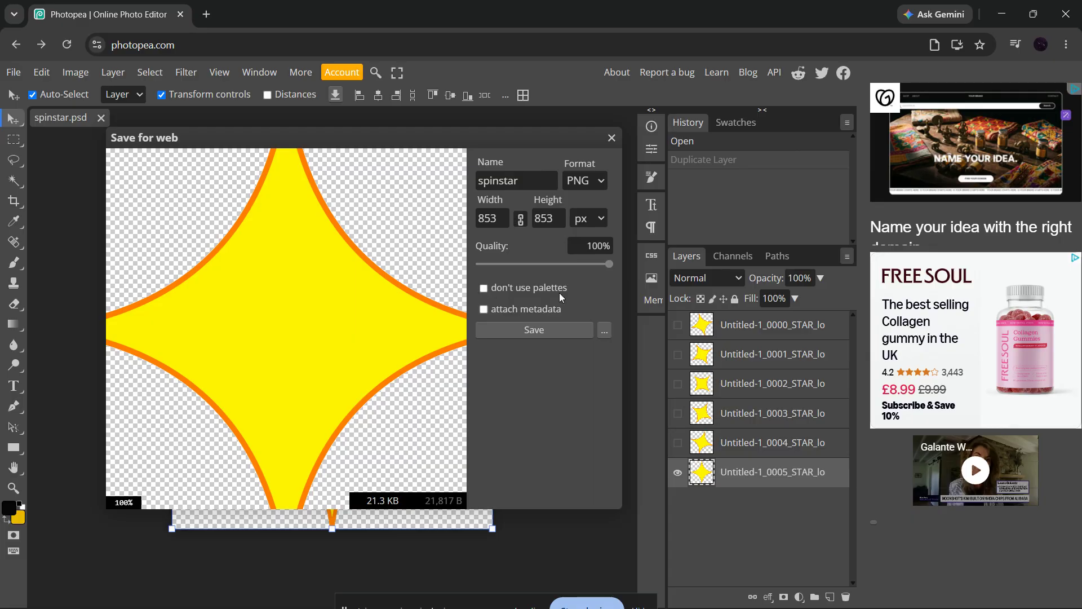
click(561, 331)
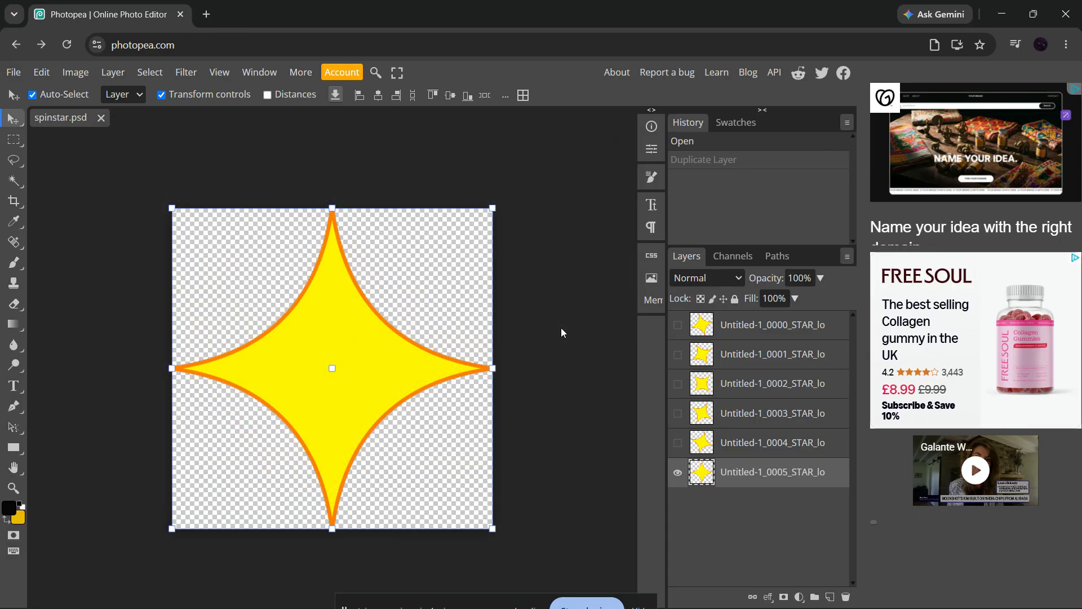
click(561, 333)
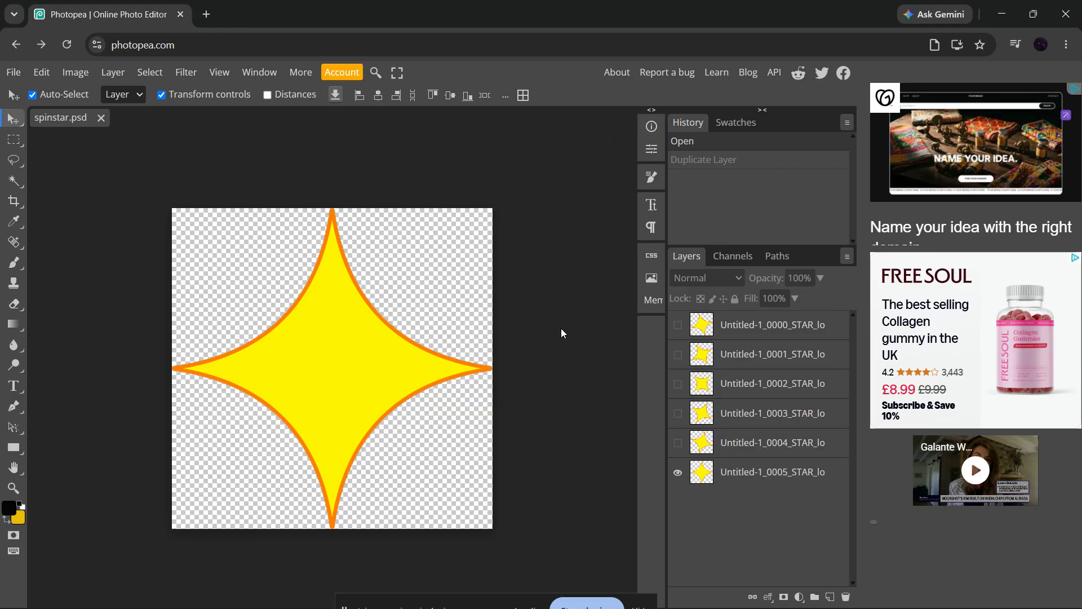
Step: Check the account window for the login status and the account types, and close it
click(13, 72)
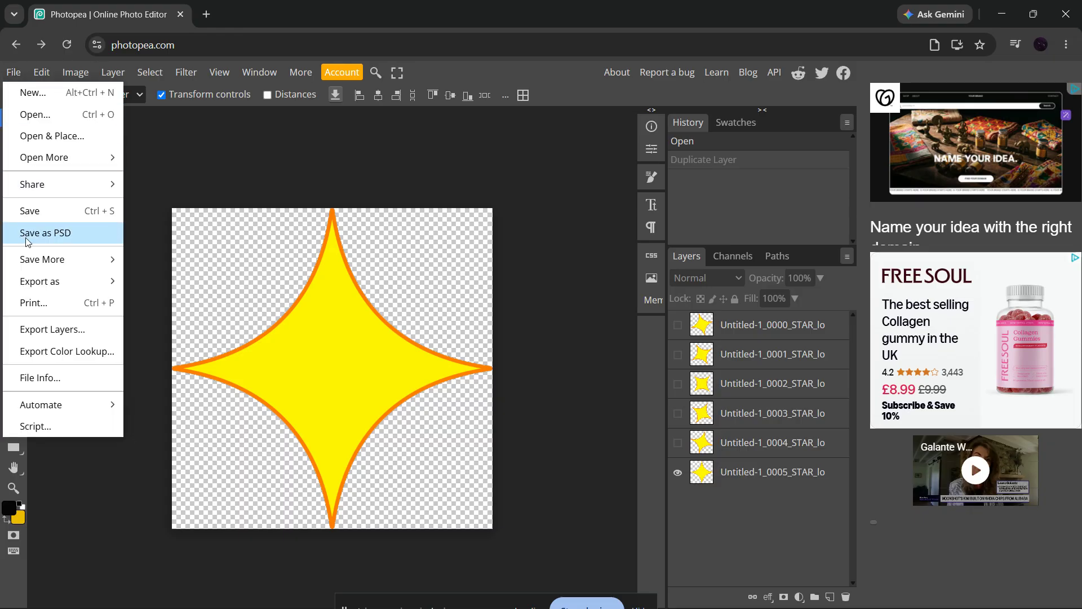
click(181, 163)
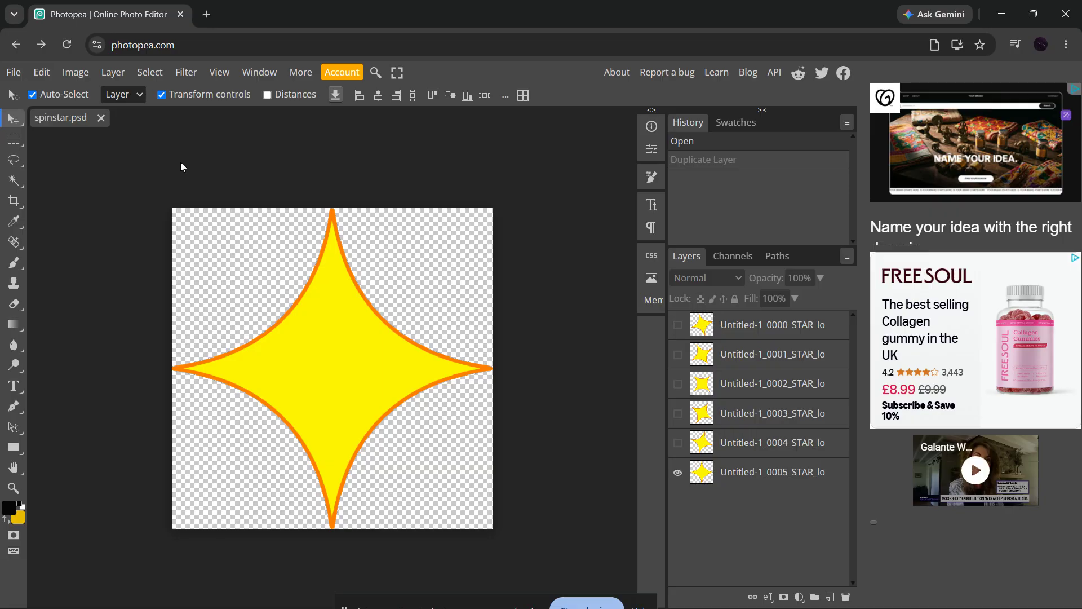
click(356, 74)
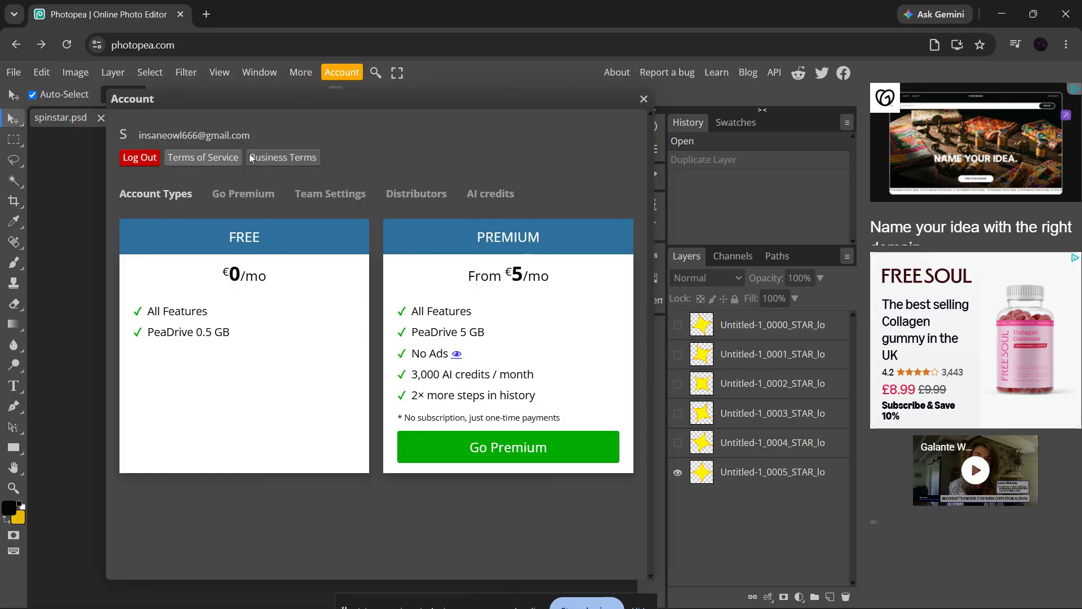
click(643, 100)
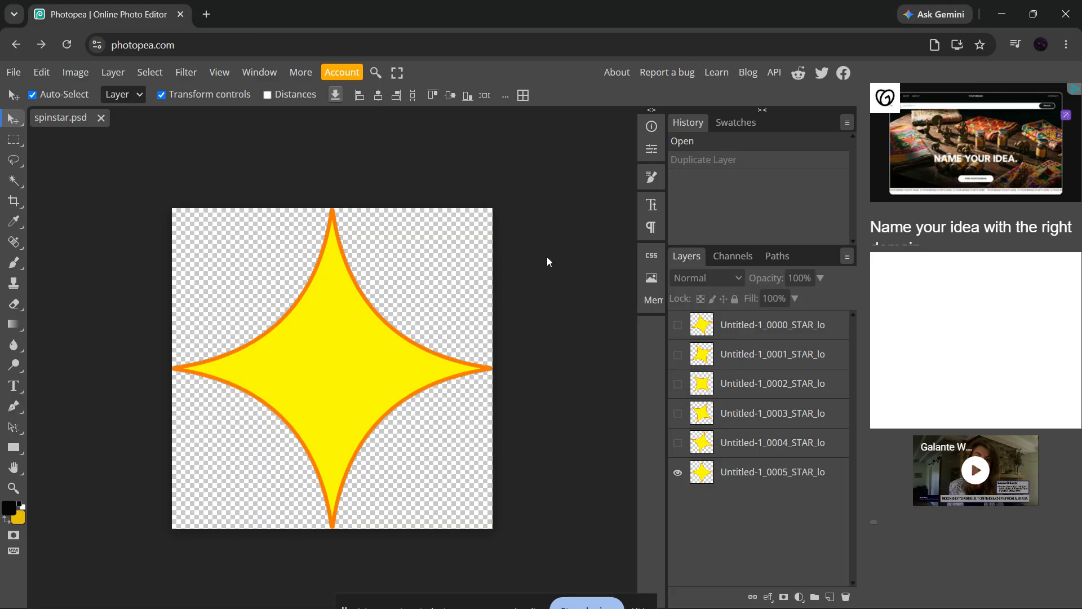
Step: Review which browser extensions are enabled on Chrome's extensions page, and close that page
click(1066, 44)
mouse_move(951, 272)
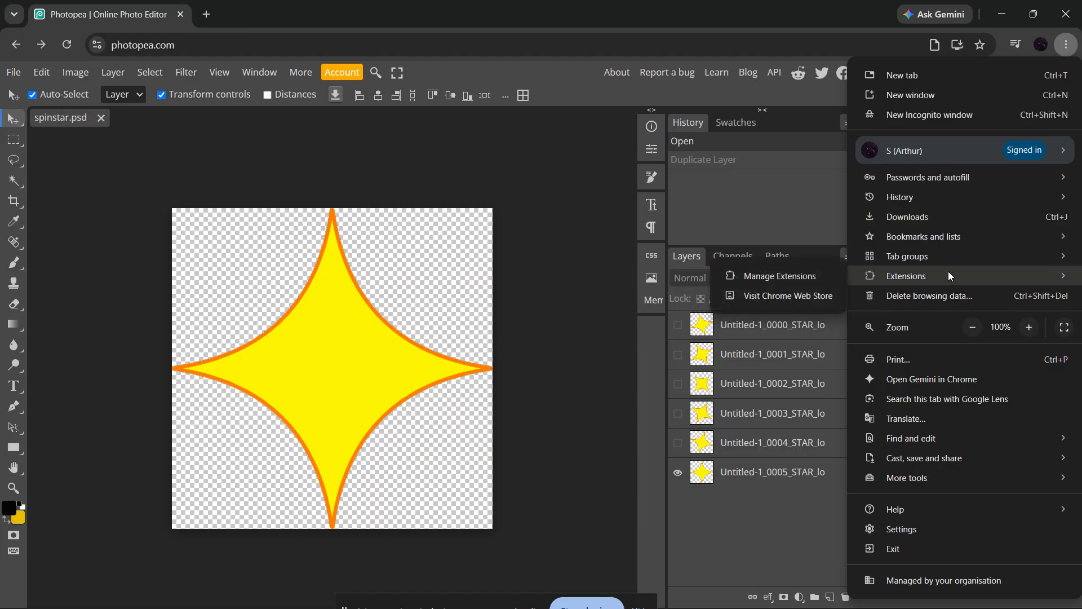
click(816, 277)
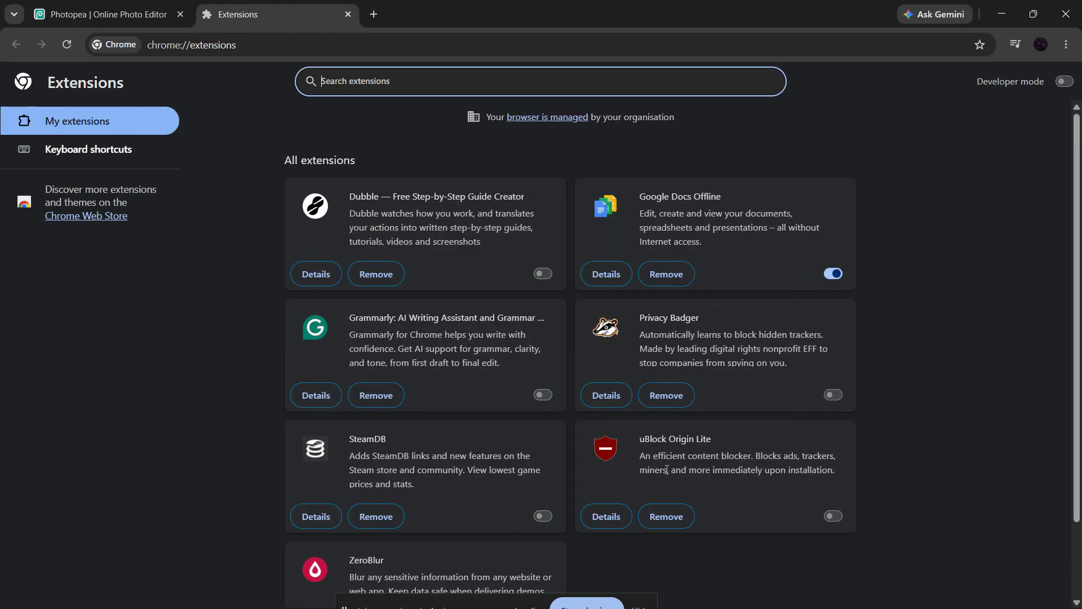
click(349, 14)
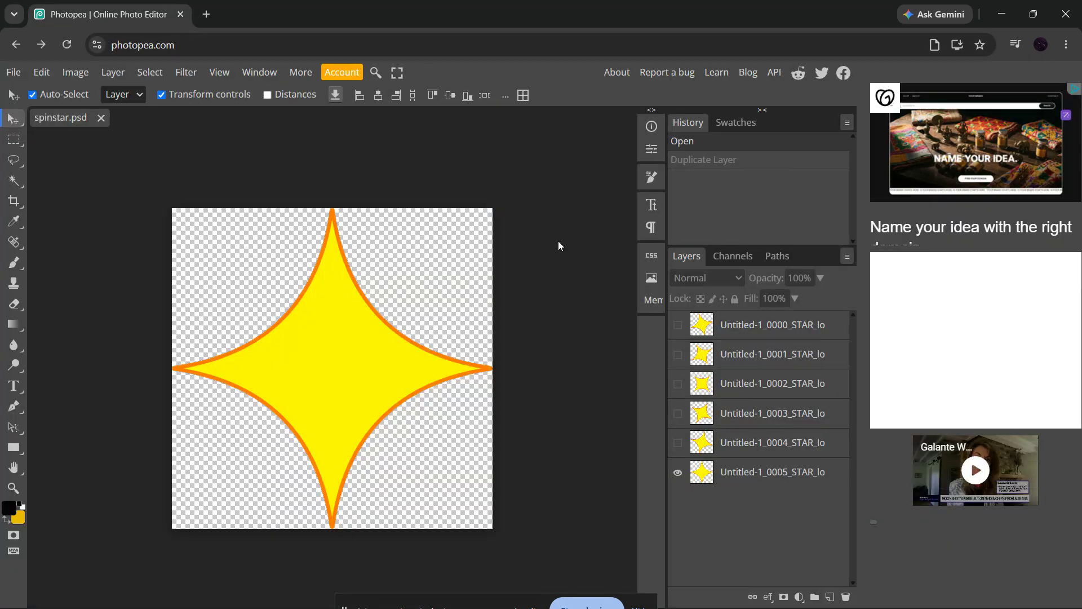